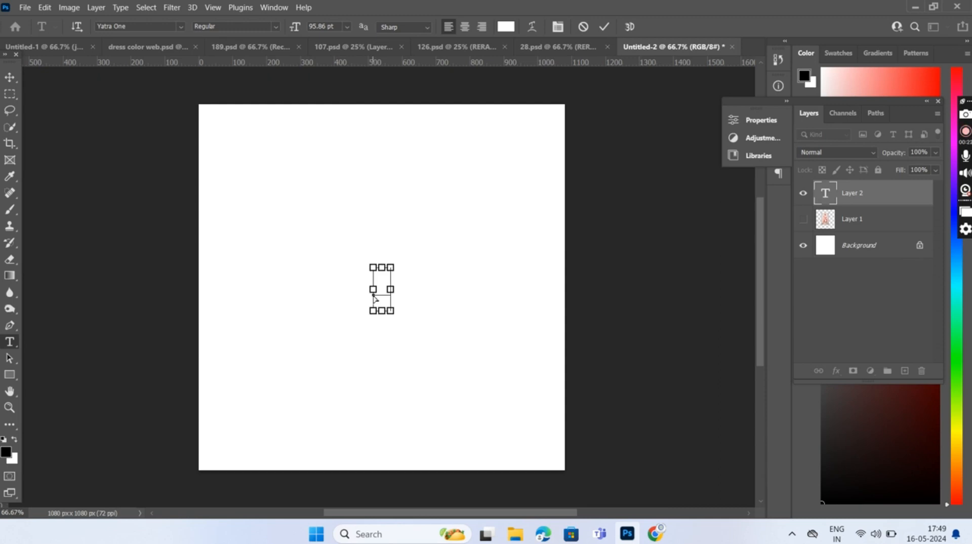
Set the color of the 7 text to black, hex 000000
key(ctrl+a)
click(506, 26)
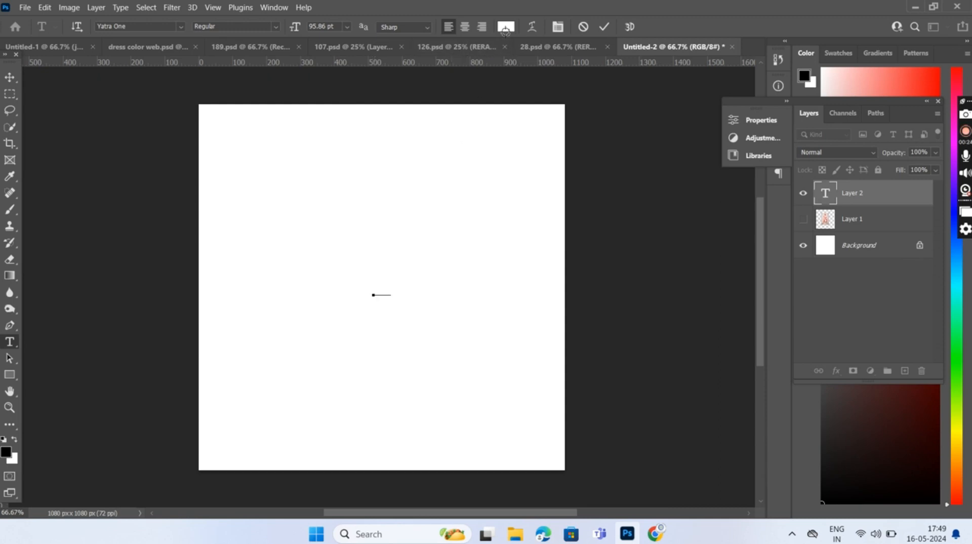
click(631, 313)
text(000000)
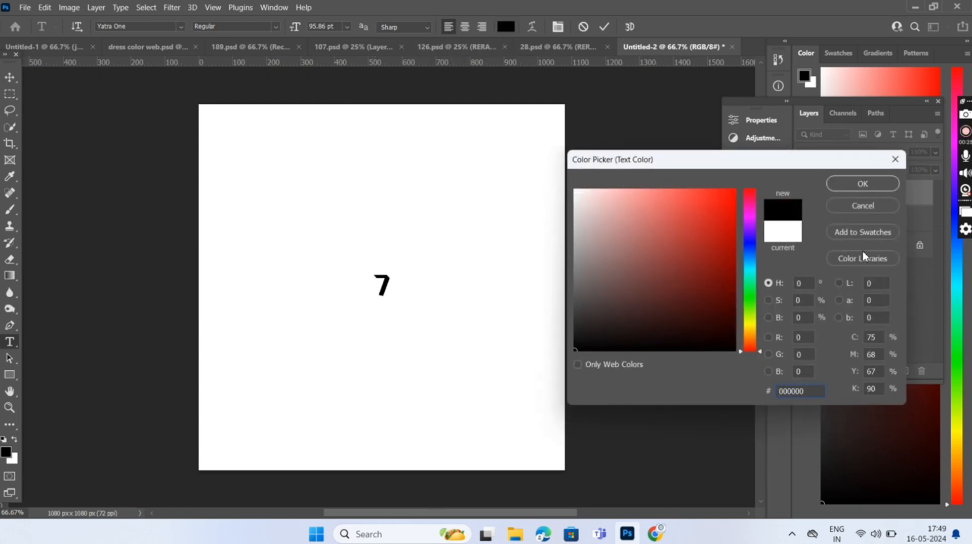
click(854, 187)
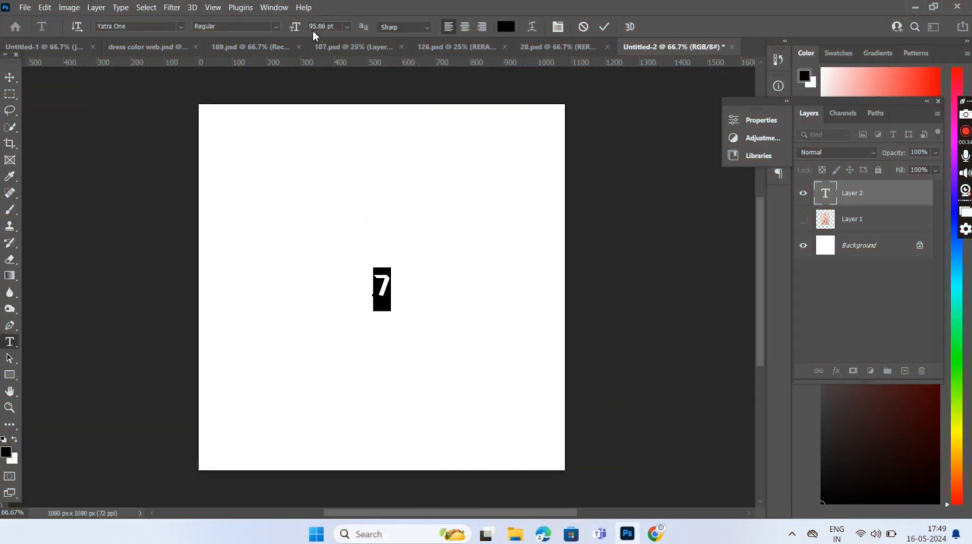
Change the font of the 7 to a heavy block typeface and commit the text as a large numeral
click(181, 27)
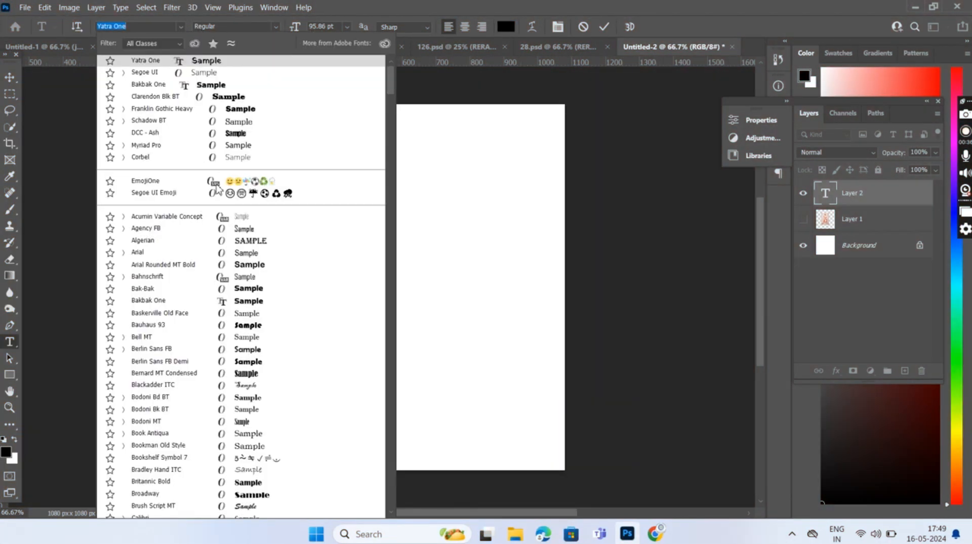
click(256, 245)
key(ctrl+Return)
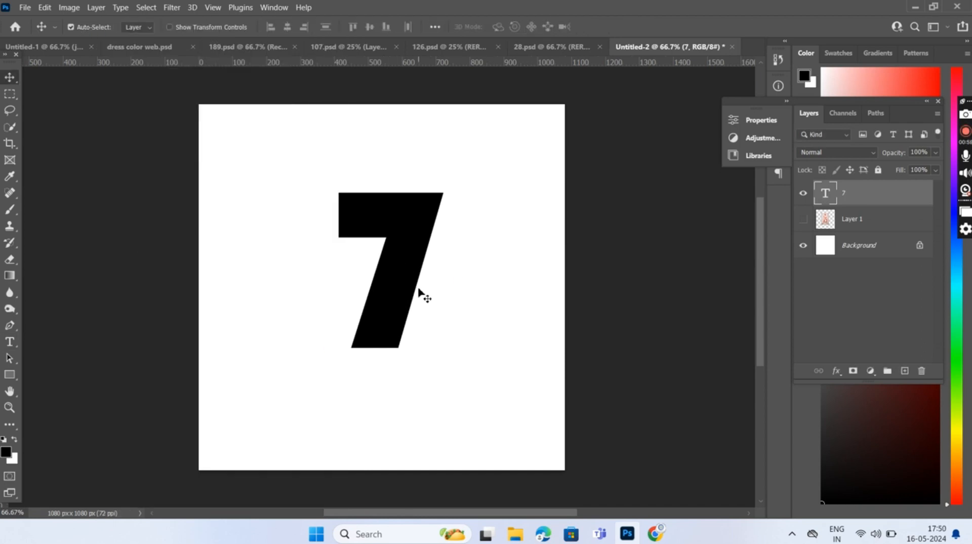
Paste the photo of the seated woman and position it over the 7 with its layer opacity at 63%
key(ctrl+v)
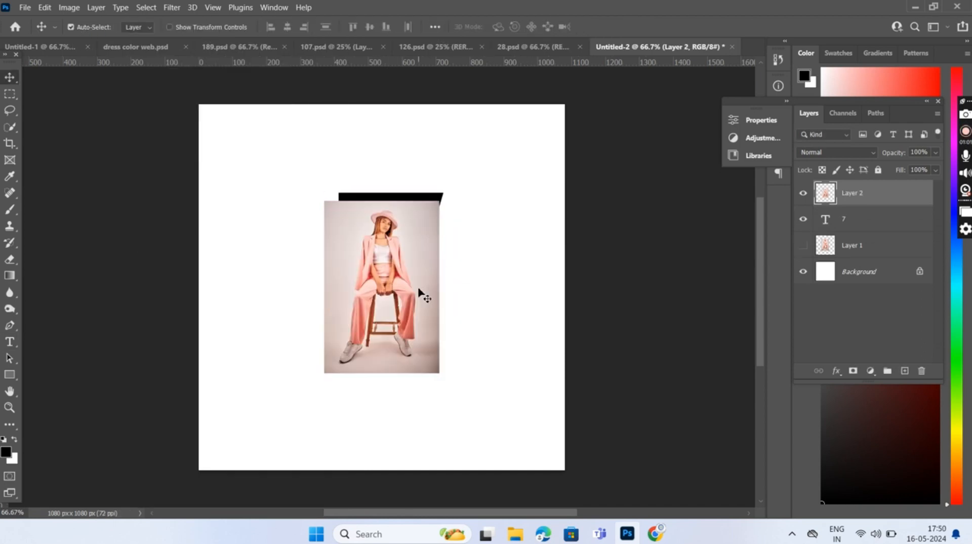
drag(384, 256, 402, 248)
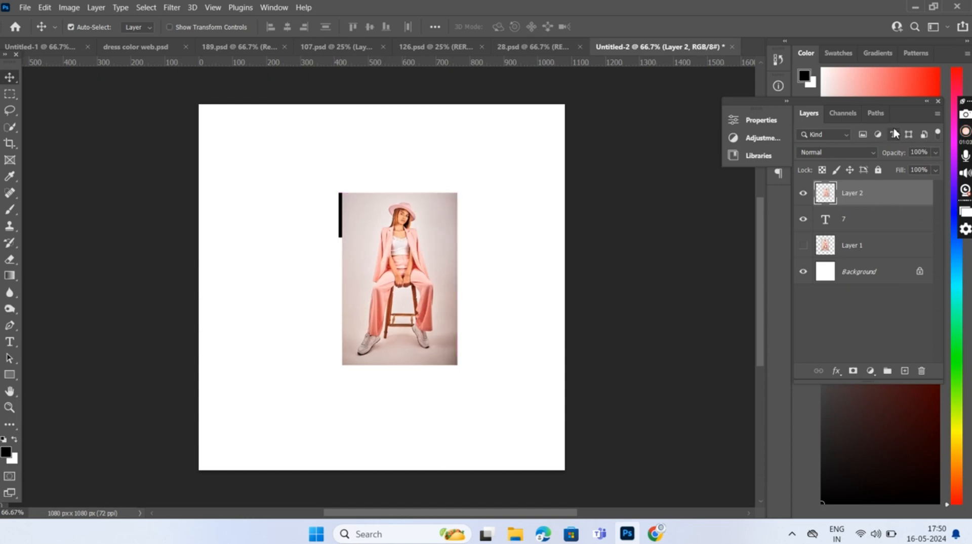
click(934, 152)
drag(927, 169, 915, 169)
click(452, 280)
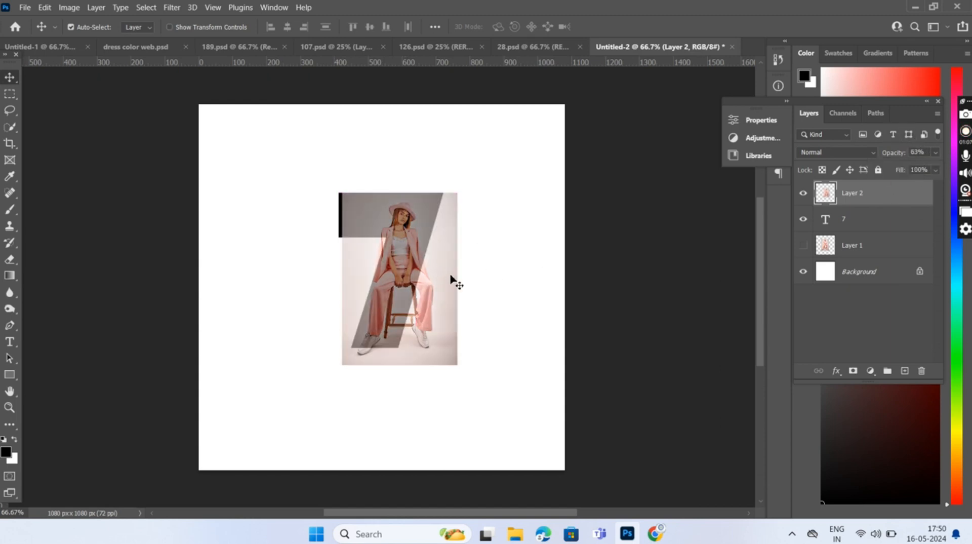
drag(452, 280, 452, 258)
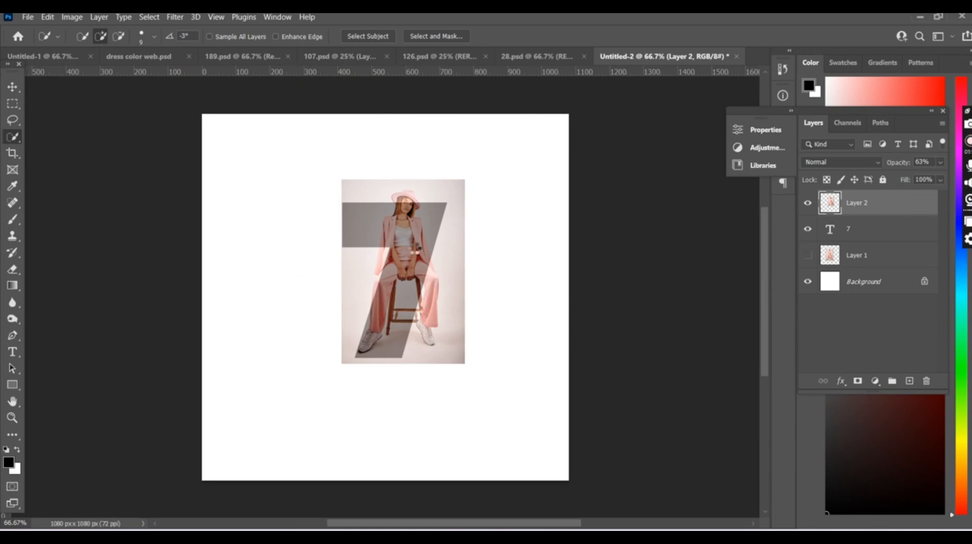
Select the woman and stool with the Quick Selection tool and copy them to a new layer at 100% opacity
drag(416, 248, 404, 253)
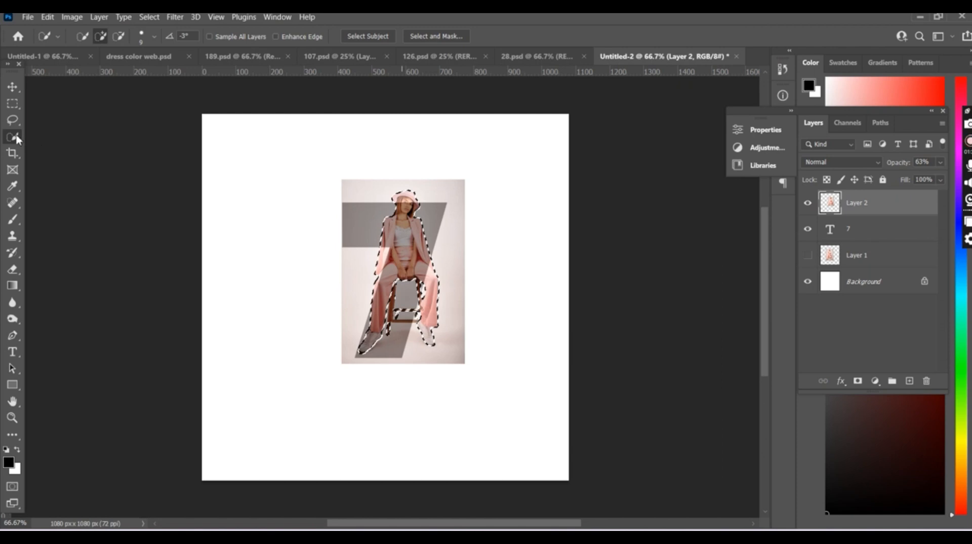
right_click(17, 138)
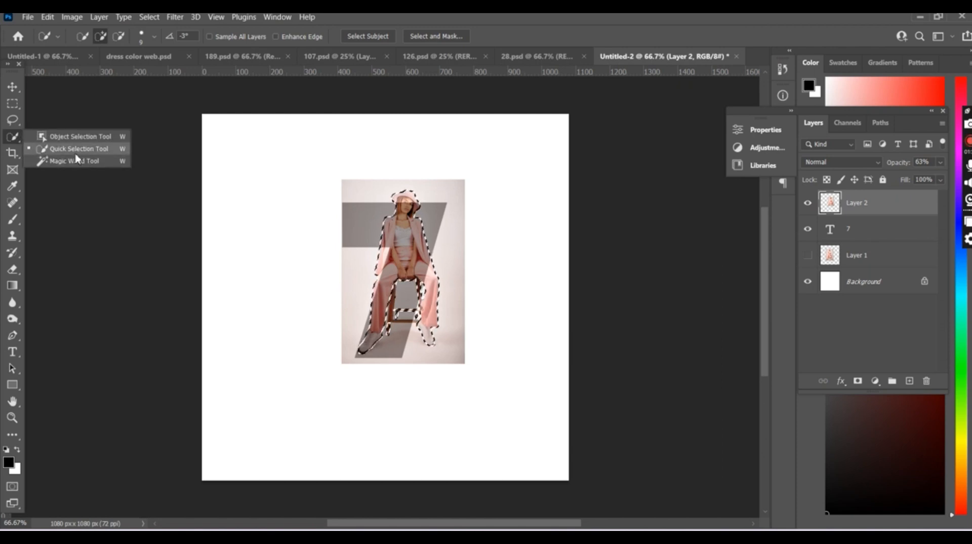
key(Escape)
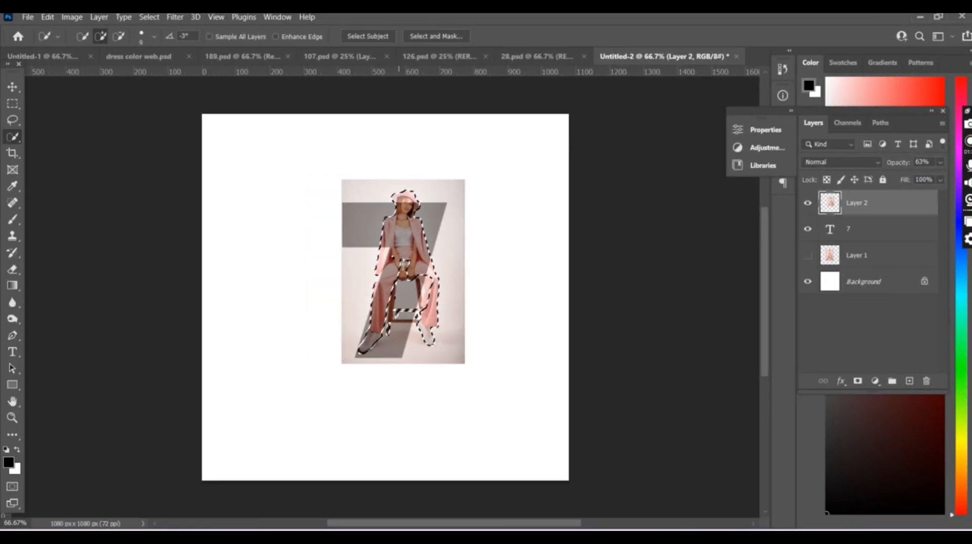
click(387, 303)
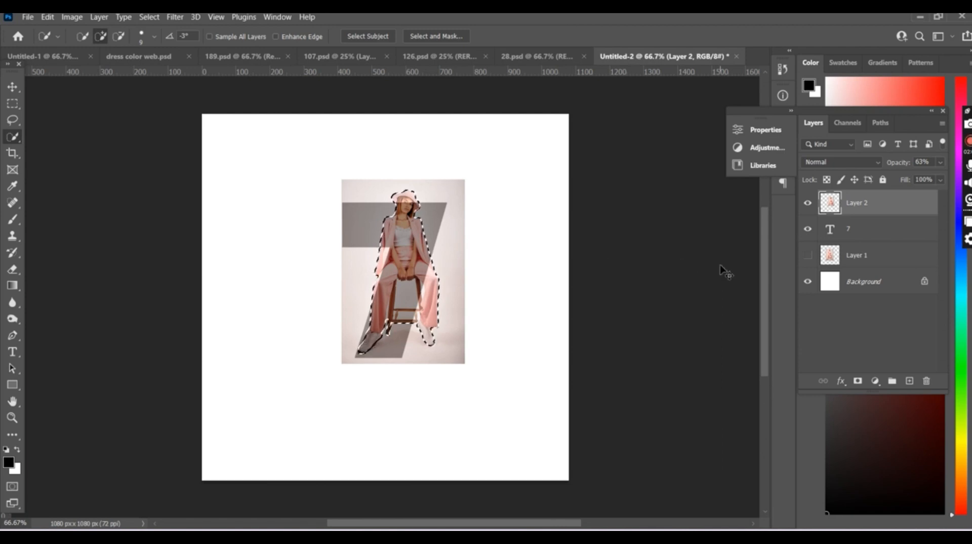
key(ctrl+j)
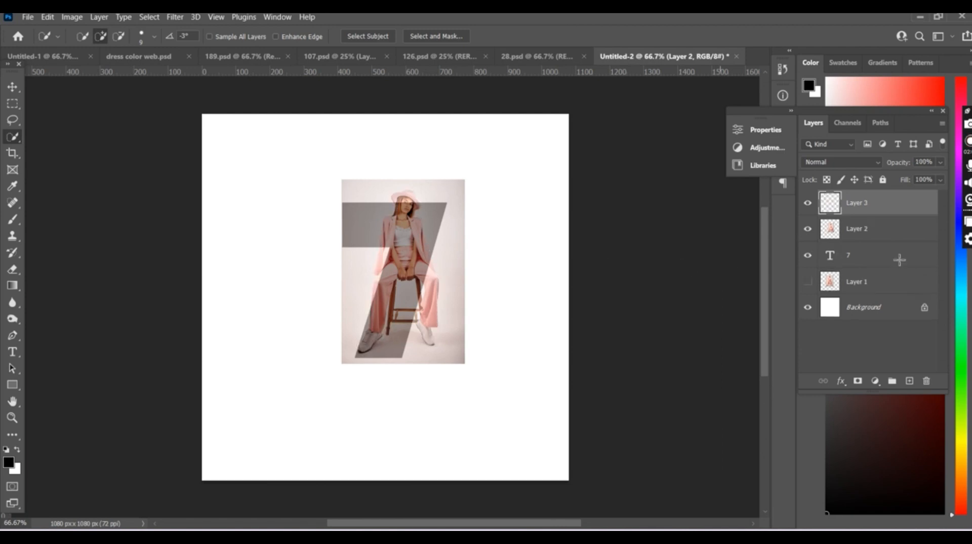
key(0)
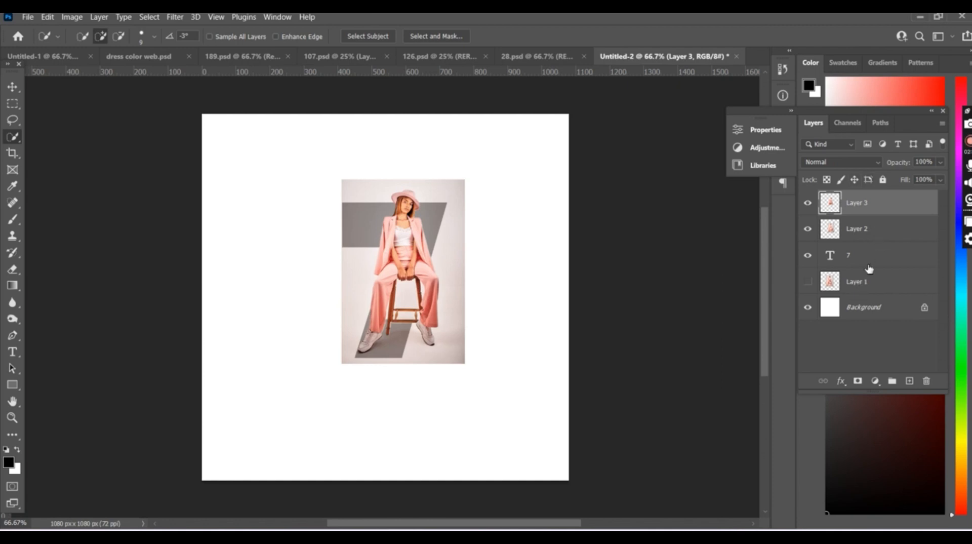
Clip the full photo on Layer 2 to the 7 text layer and restore its opacity to 100%
click(887, 239)
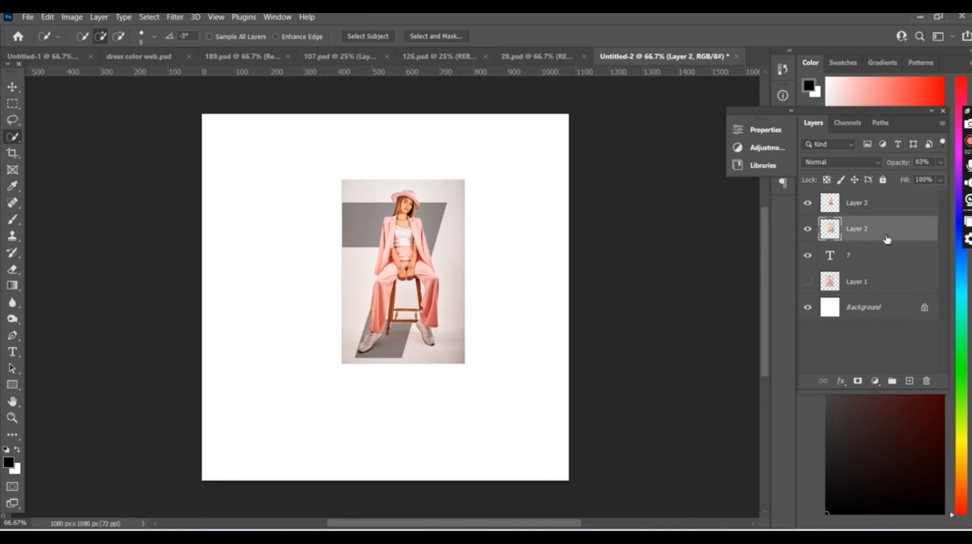
key(ctrl+alt+g)
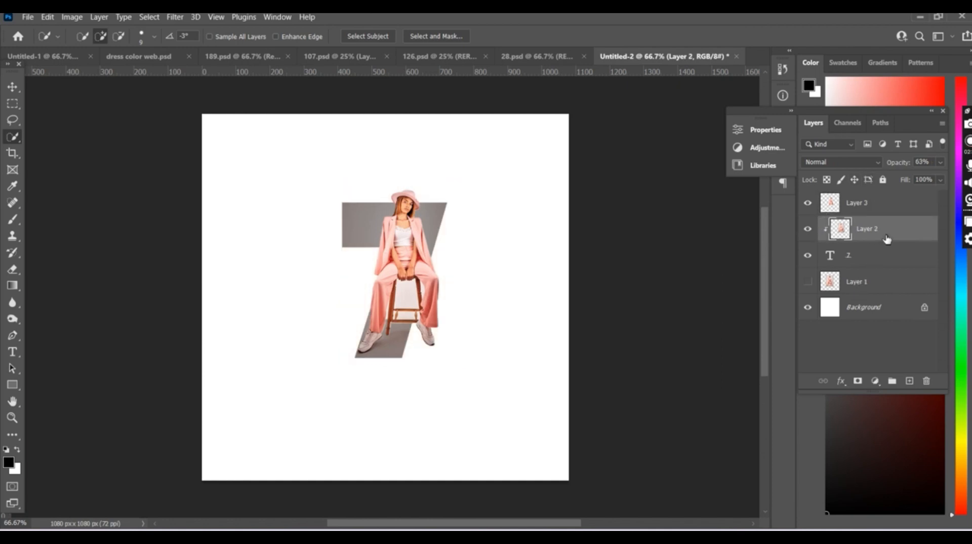
click(940, 163)
drag(918, 176, 942, 176)
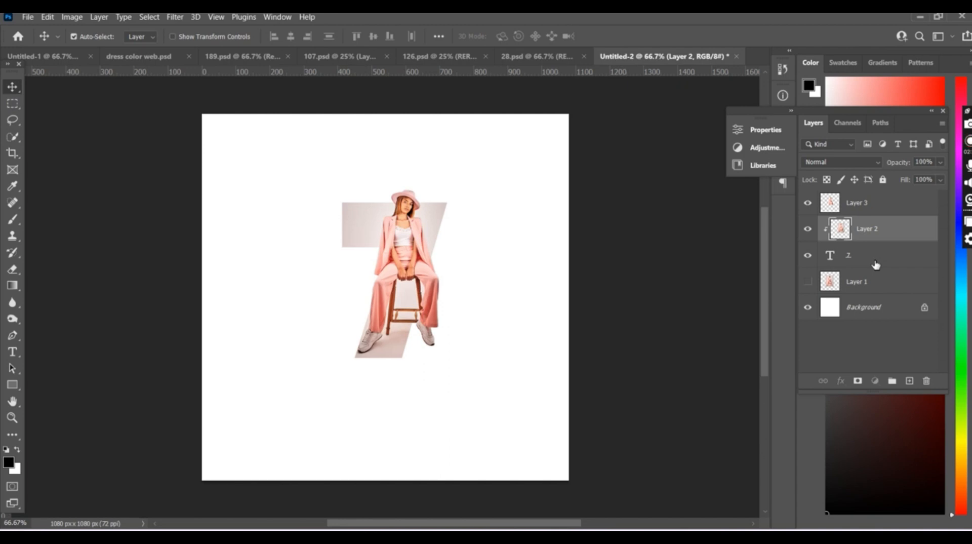
Add a black Multiply drop shadow at 100% opacity to the 7 text layer, with a larger size and reduced spread
click(895, 265)
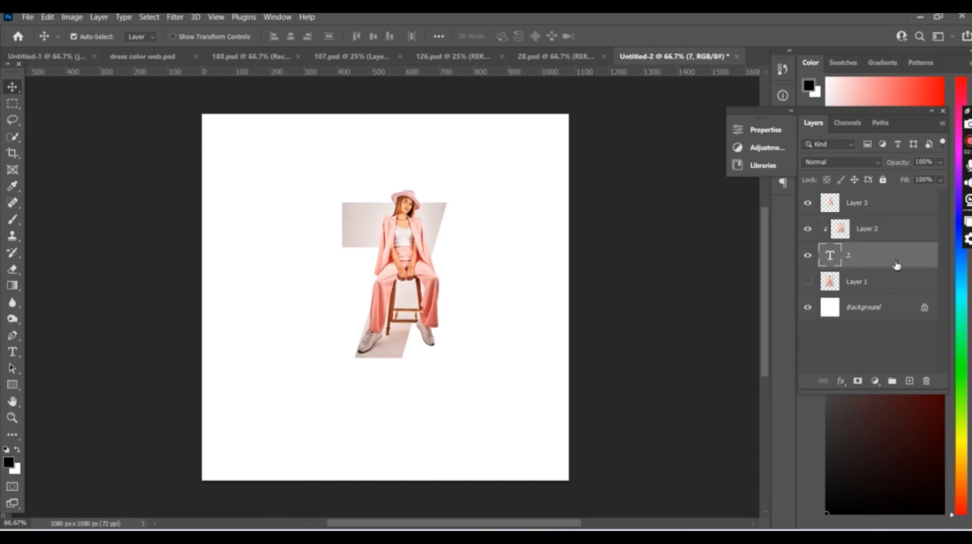
right_click(903, 281)
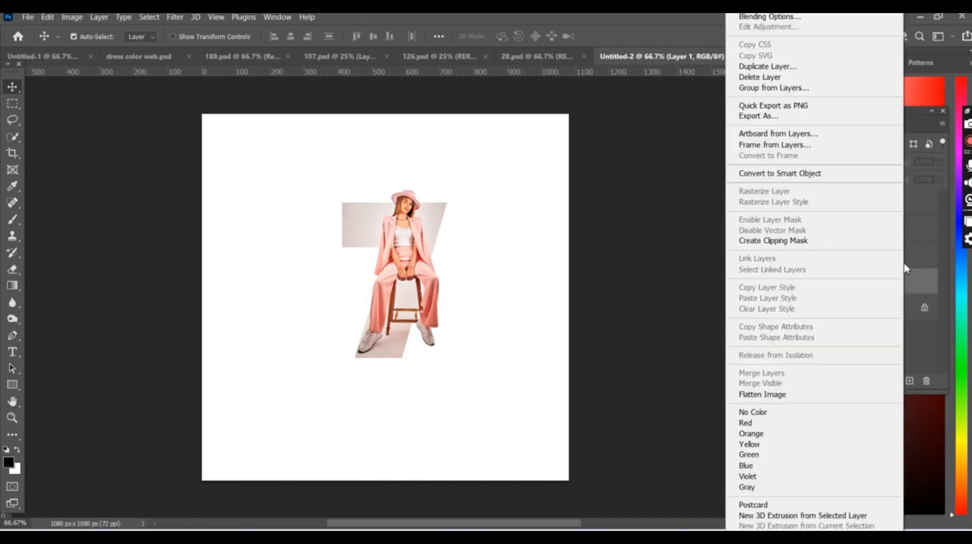
click(925, 261)
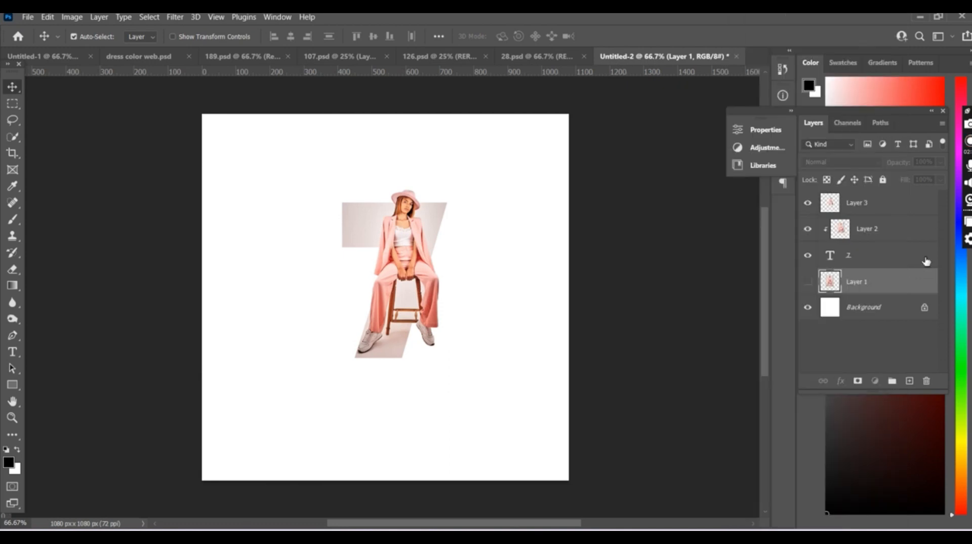
click(926, 261)
right_click(927, 261)
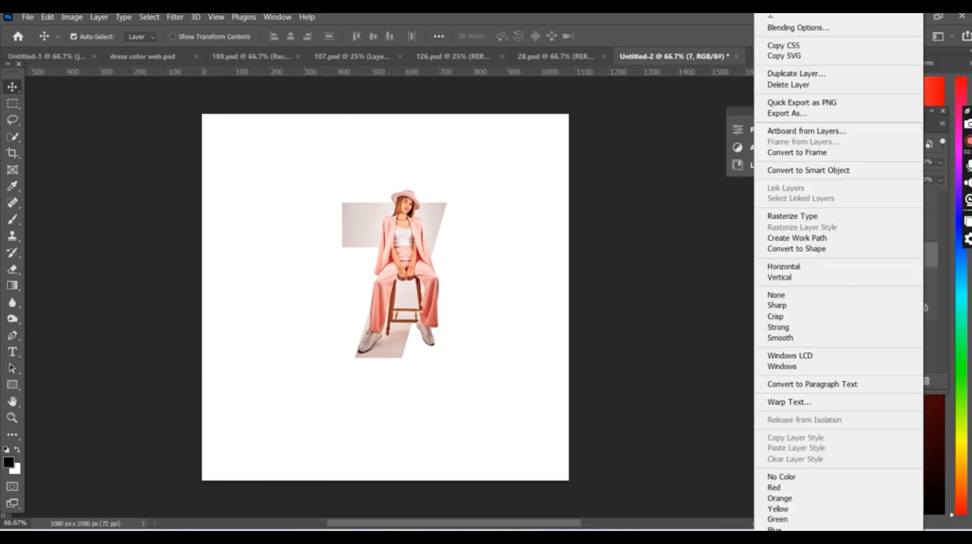
click(811, 30)
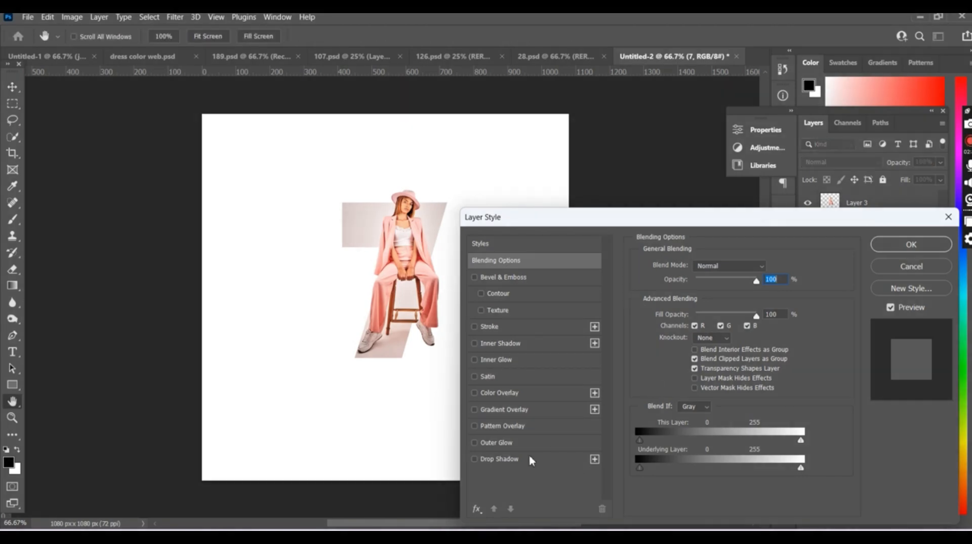
click(527, 462)
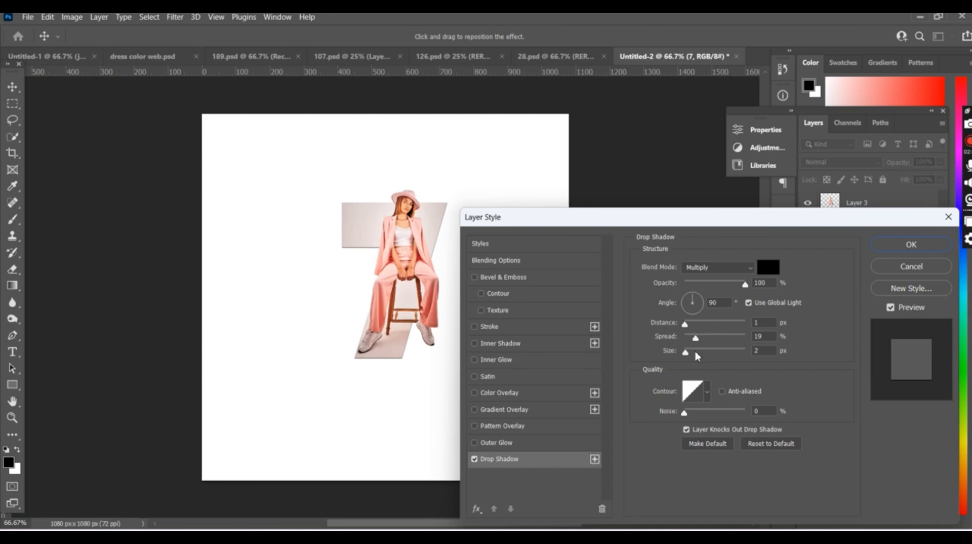
mouse_move(690, 354)
mouse_down()
mouse_move(699, 348)
mouse_move(691, 345)
mouse_up()
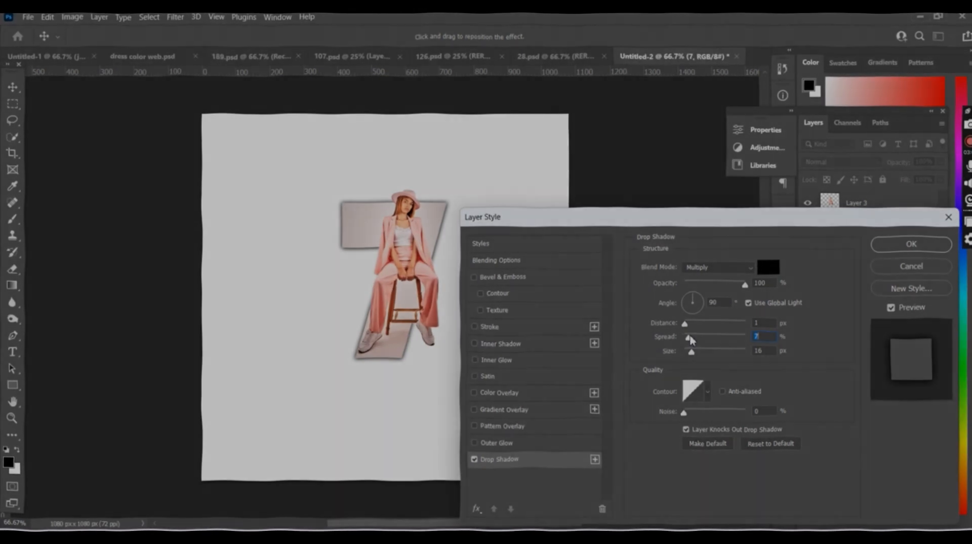
drag(689, 332, 693, 355)
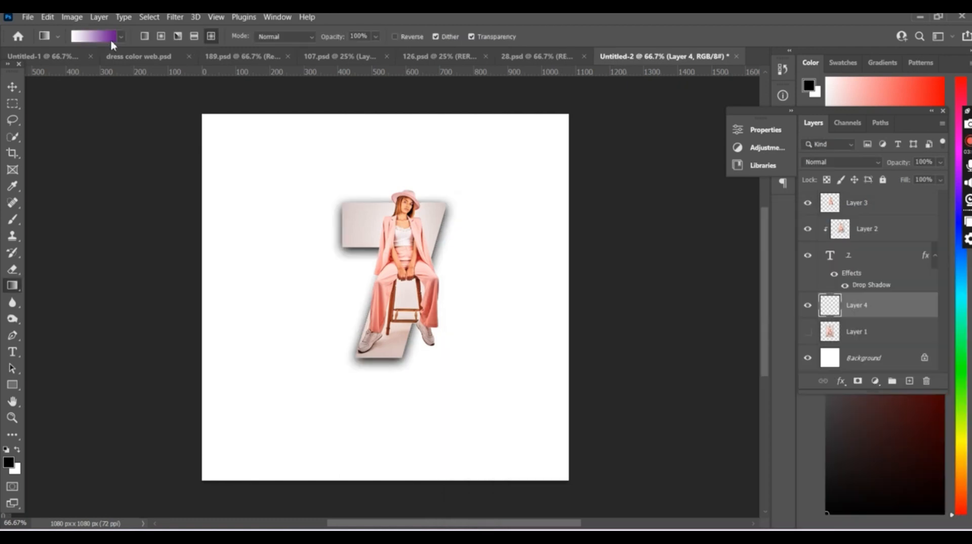
Recolor the gradient's purple end stop to light pink fdcfc9 and fill Layer 4 with the diamond gradient outward from the canvas center
click(112, 40)
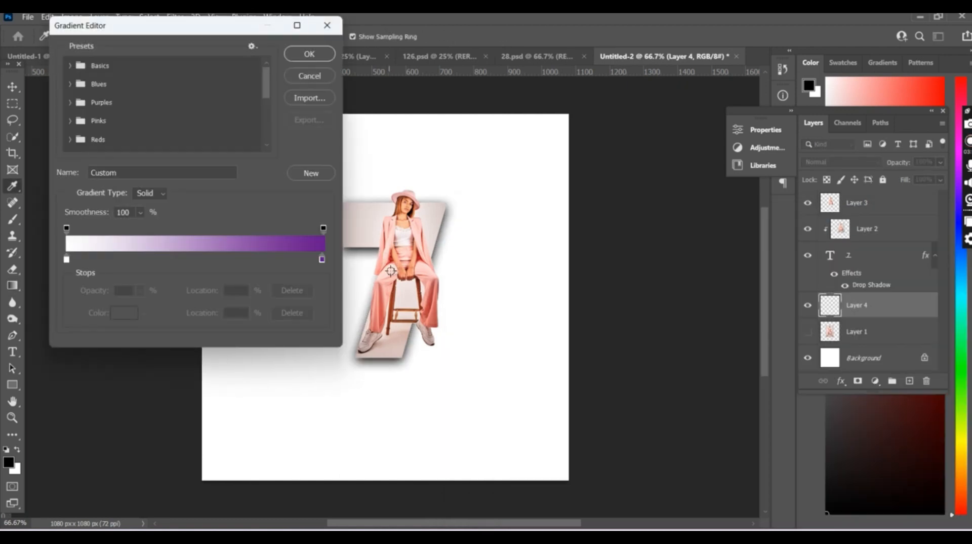
double_click(322, 259)
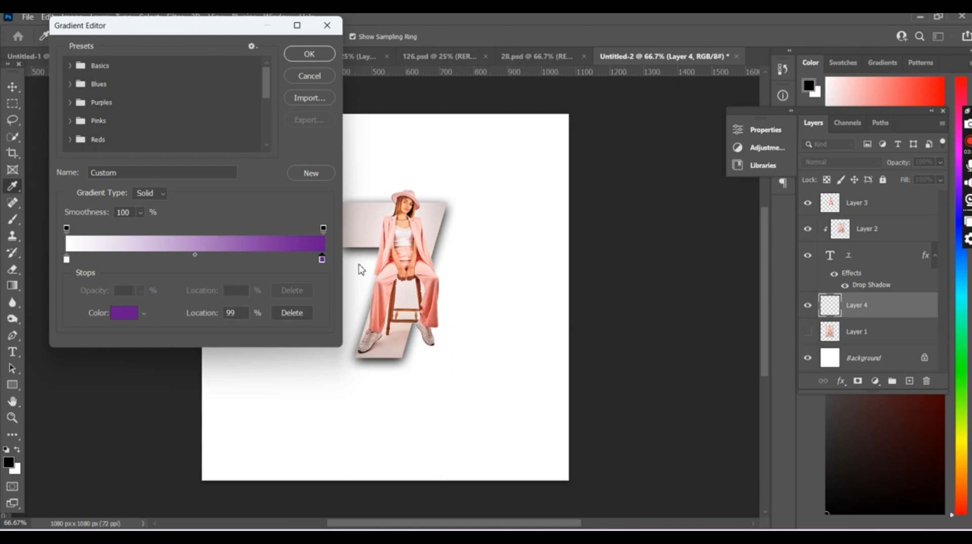
click(395, 273)
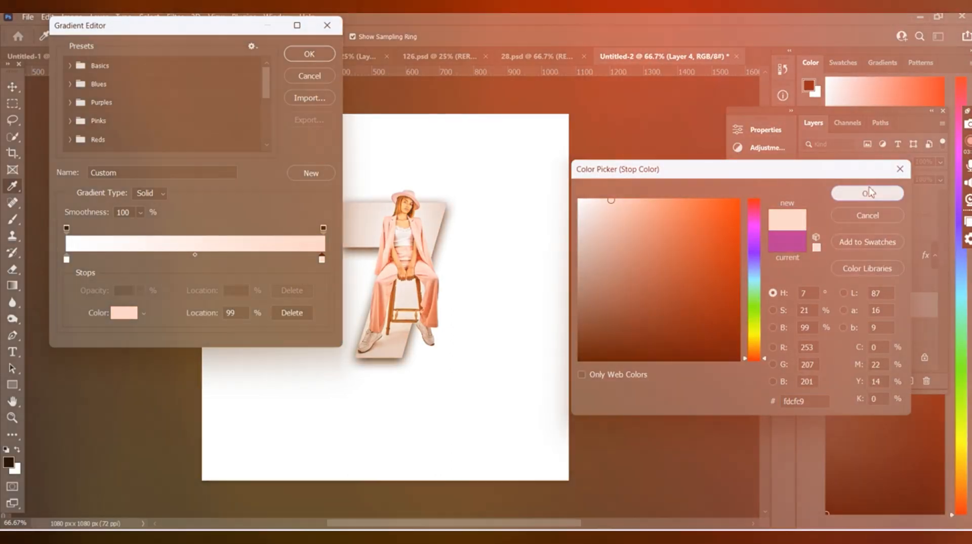
click(868, 192)
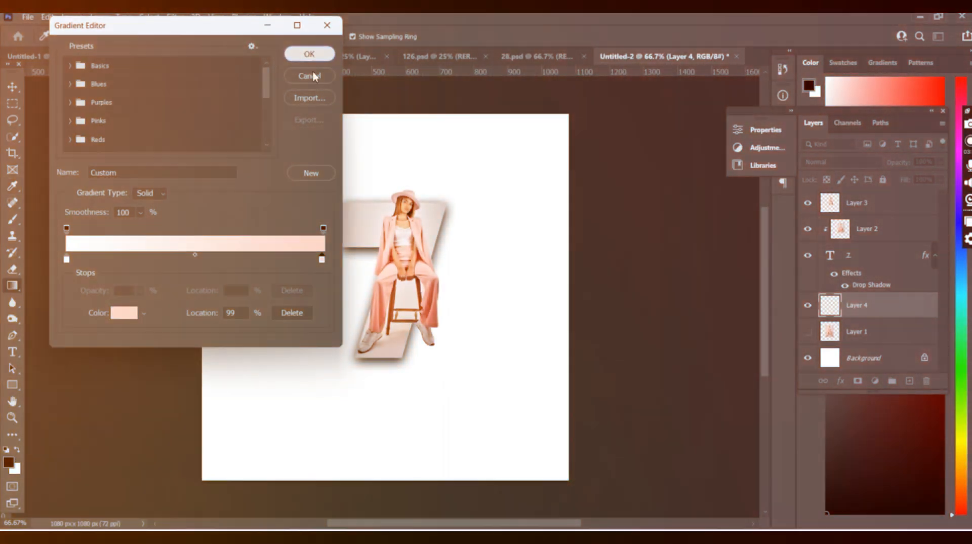
click(298, 53)
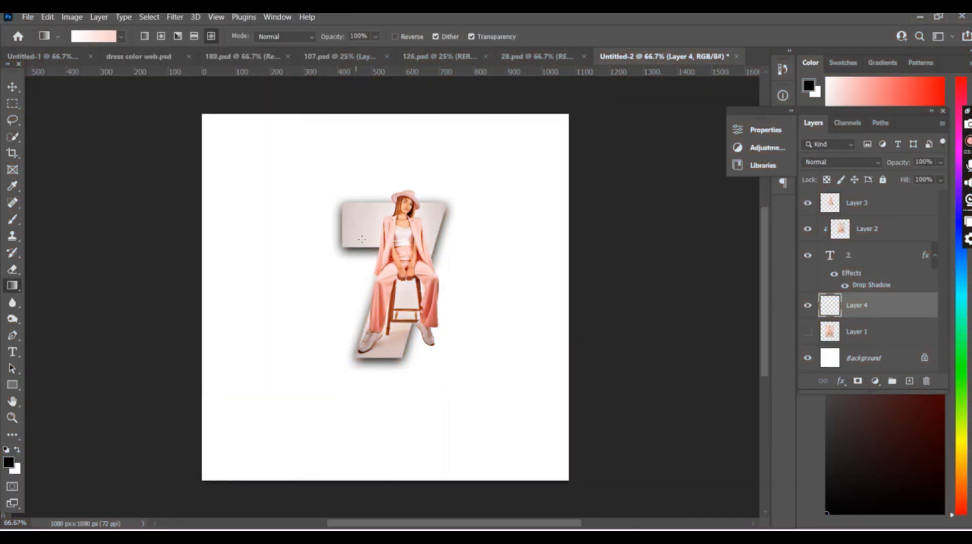
drag(386, 274, 97, 65)
Draw an ellipse about 288 by 304 px overlapping the lower-right corner of the canvas with the Ellipse tool
scroll(431, 384, down, 5)
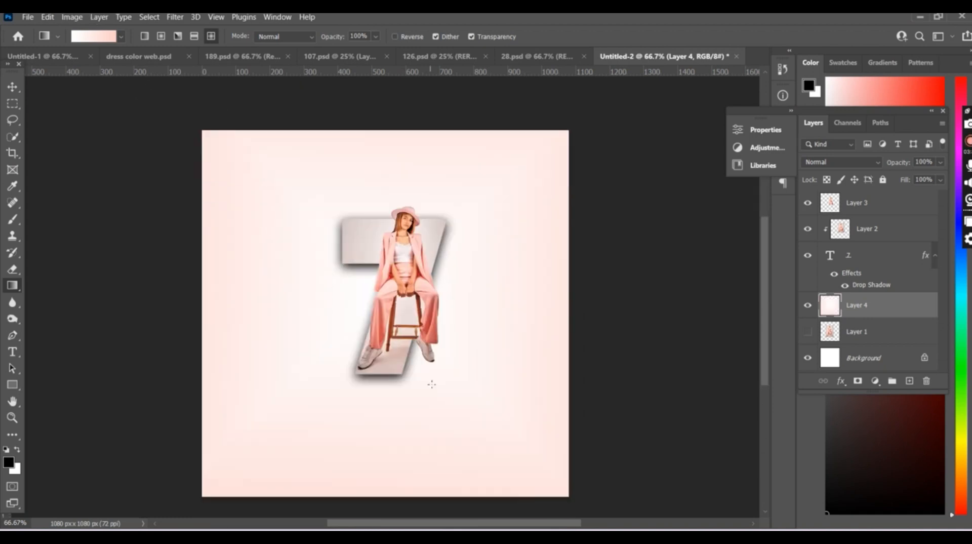
click(12, 385)
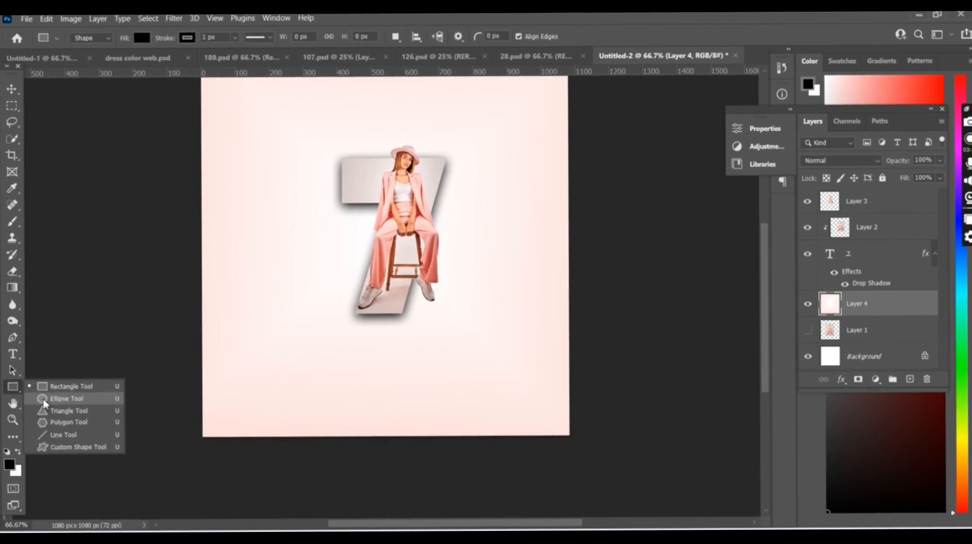
click(43, 395)
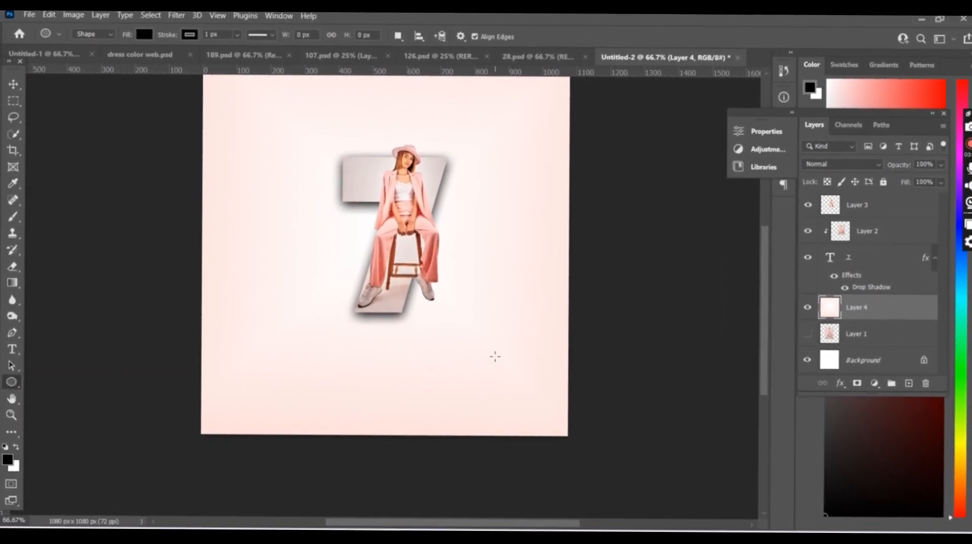
drag(498, 356, 598, 462)
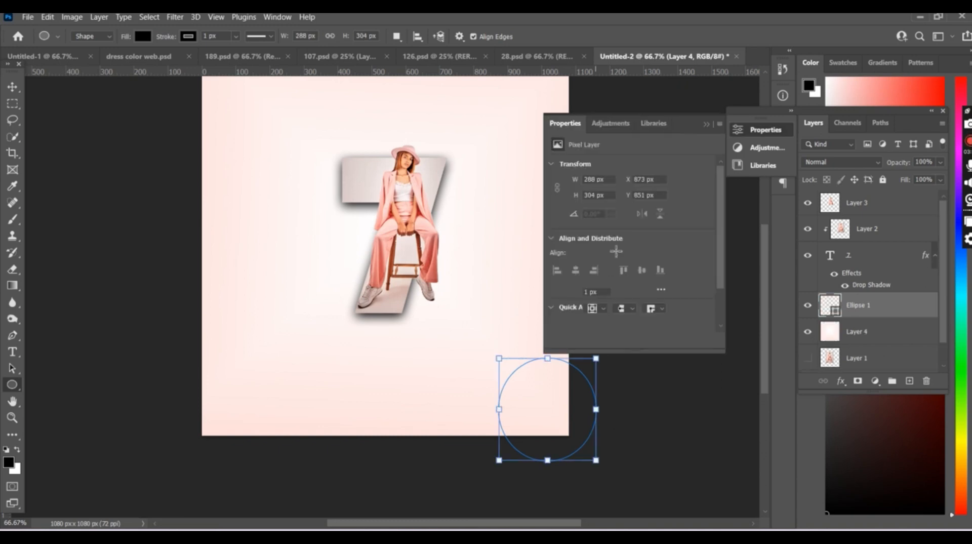
Fill the corner ellipse with salmon pink ff9b8f sampled from the seated woman's jacket
click(591, 257)
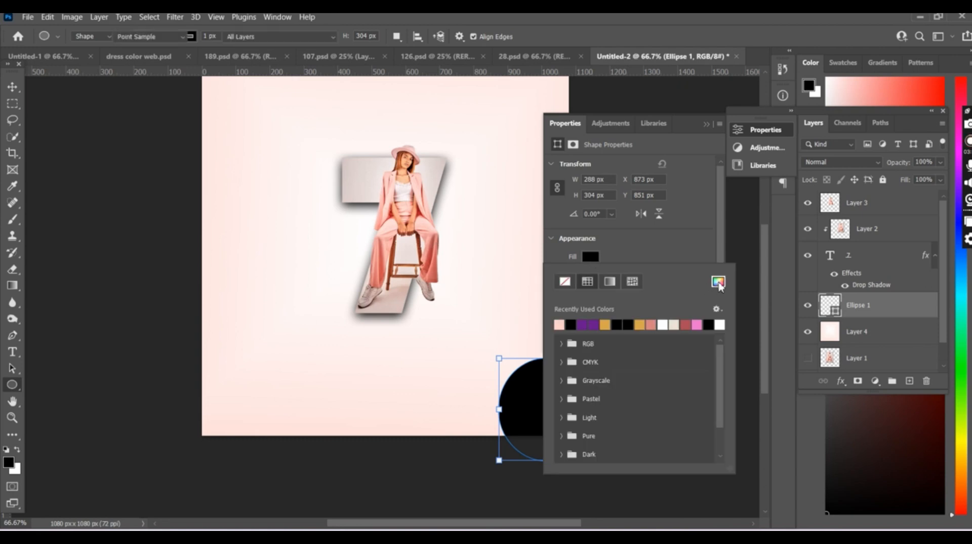
click(719, 282)
click(718, 282)
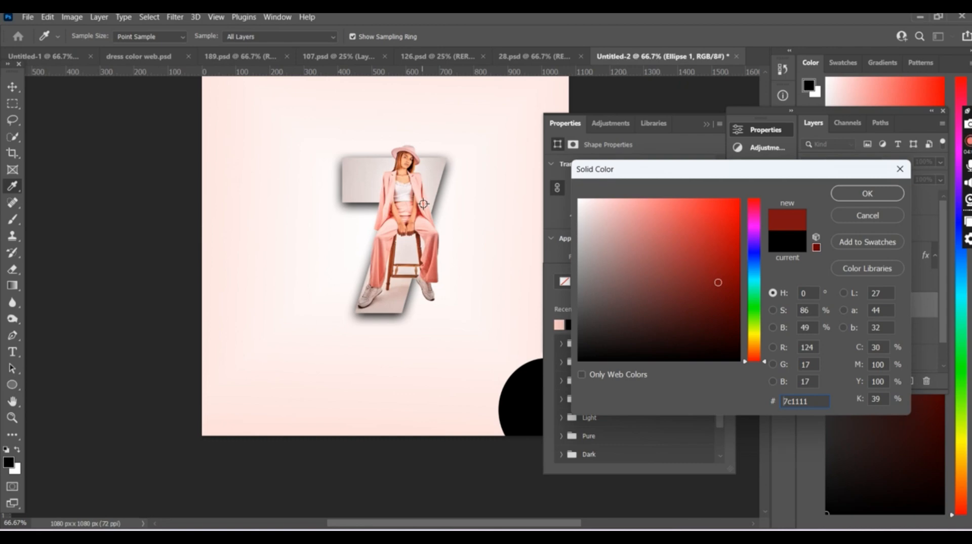
click(390, 190)
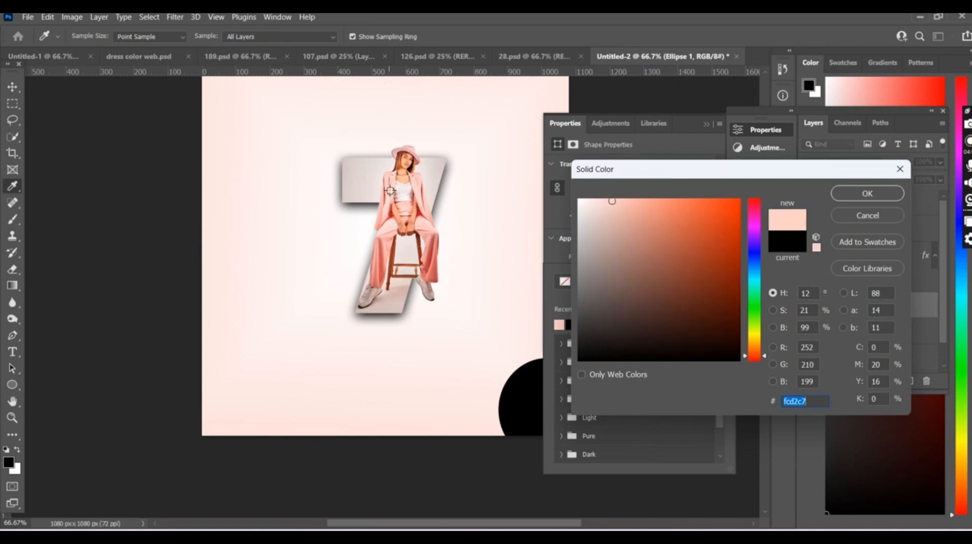
click(390, 191)
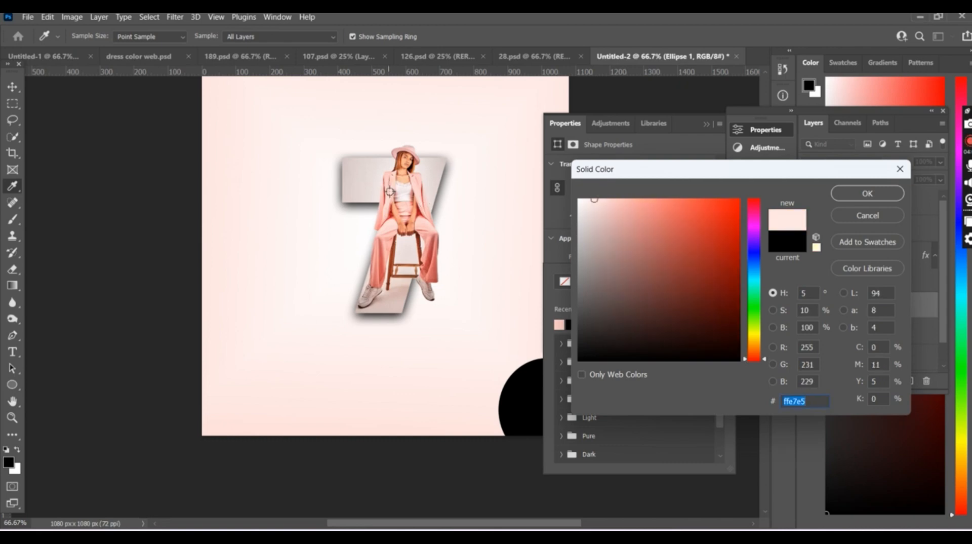
click(388, 191)
click(395, 209)
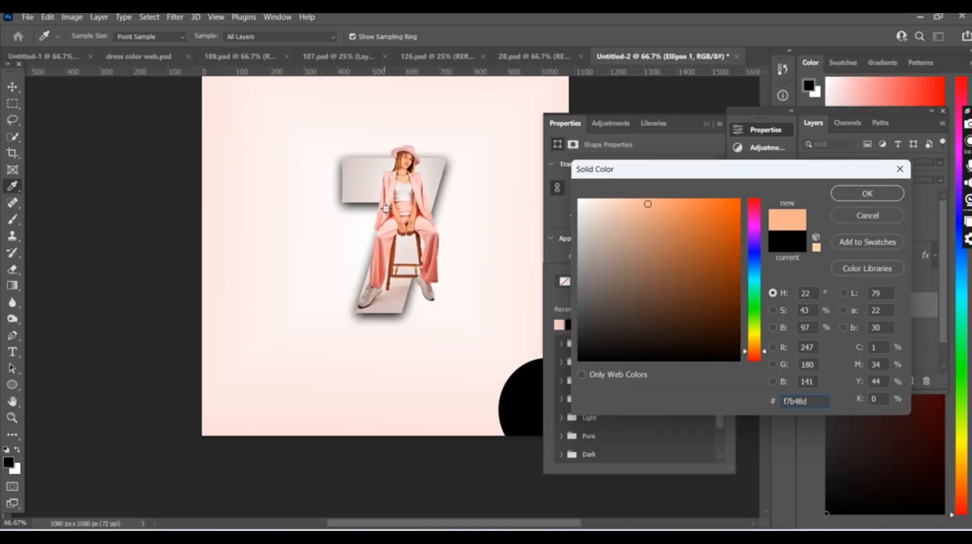
click(386, 209)
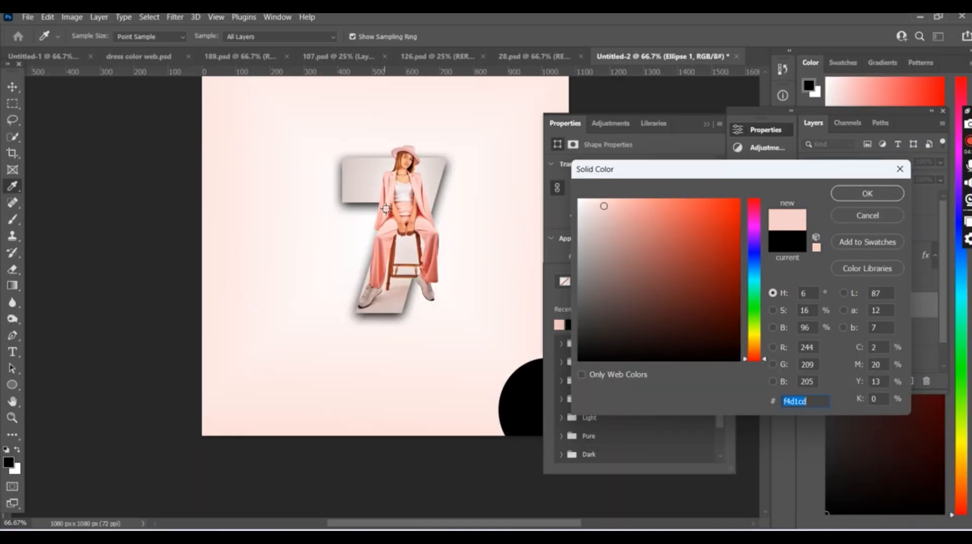
click(433, 217)
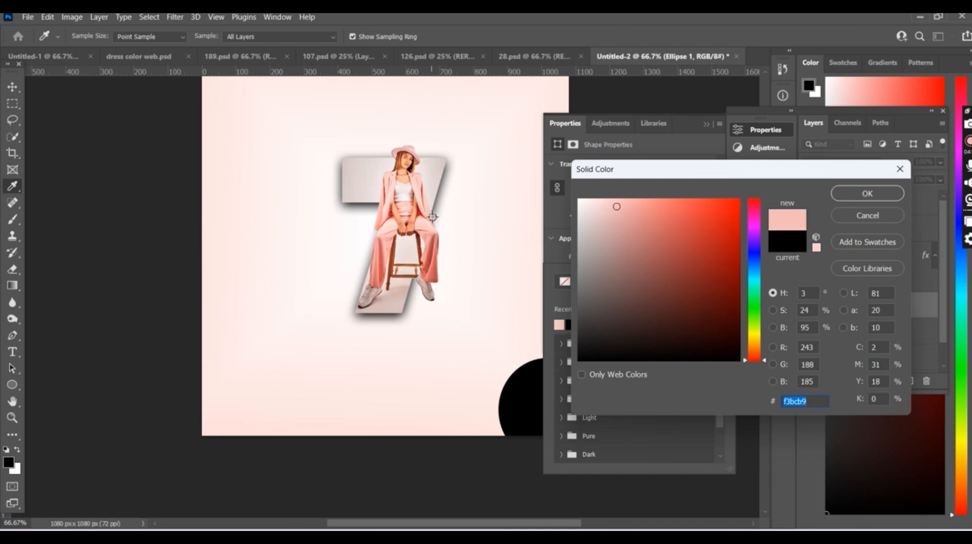
click(431, 217)
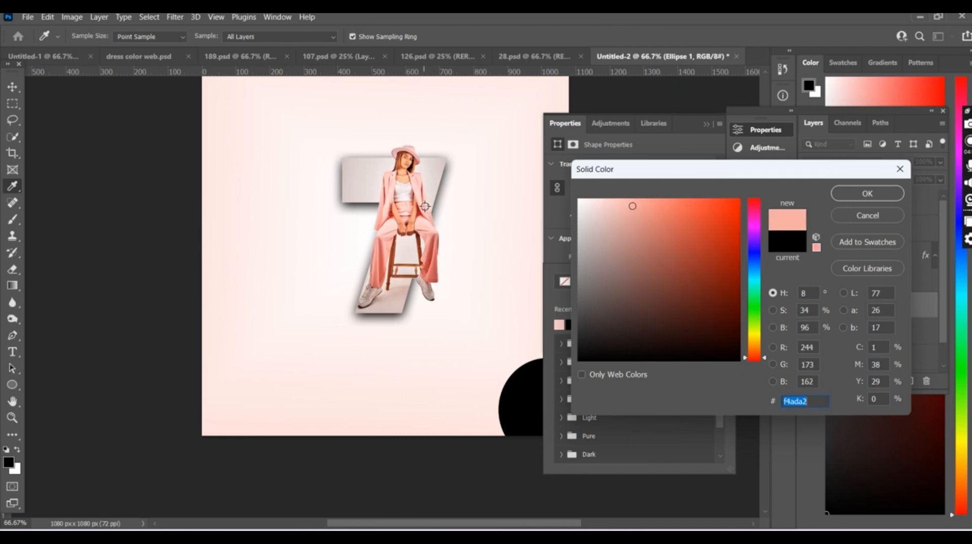
click(422, 199)
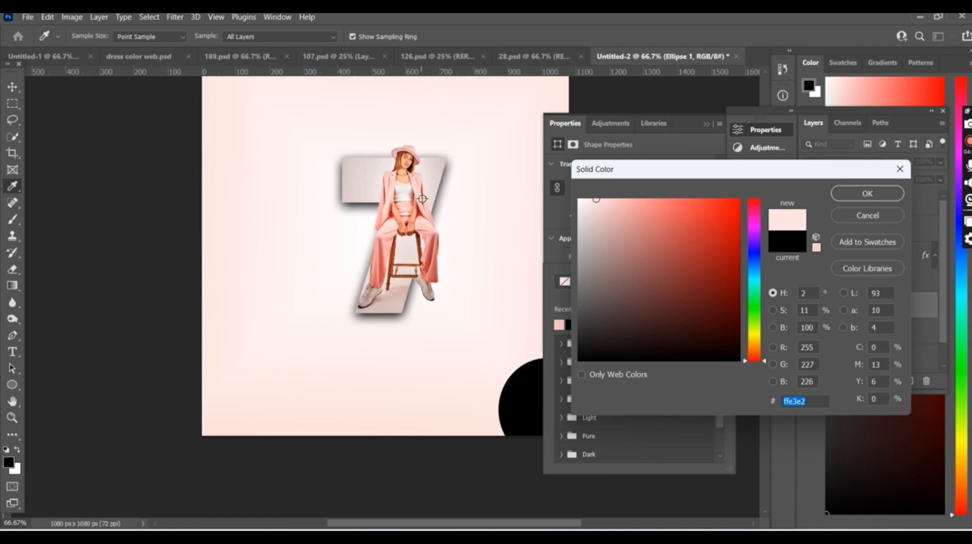
click(423, 200)
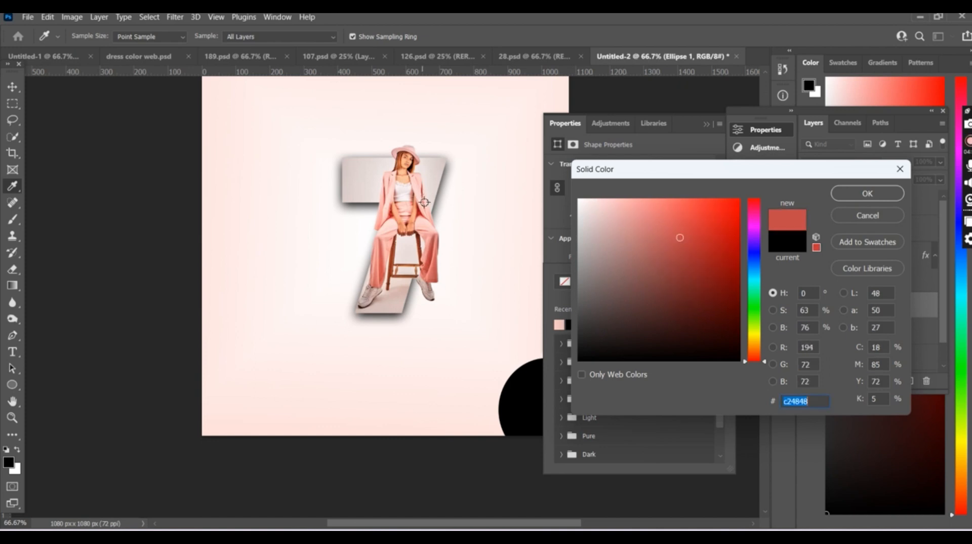
click(424, 202)
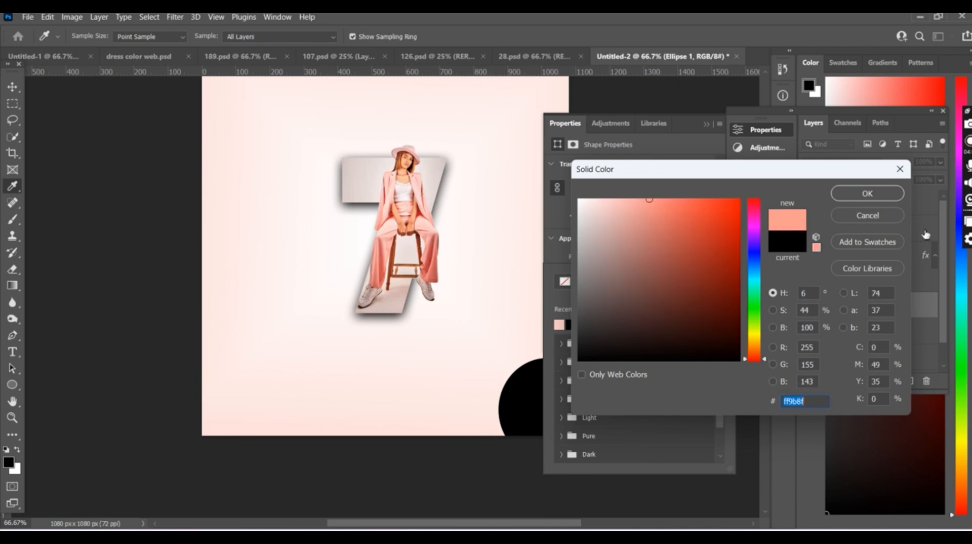
click(890, 198)
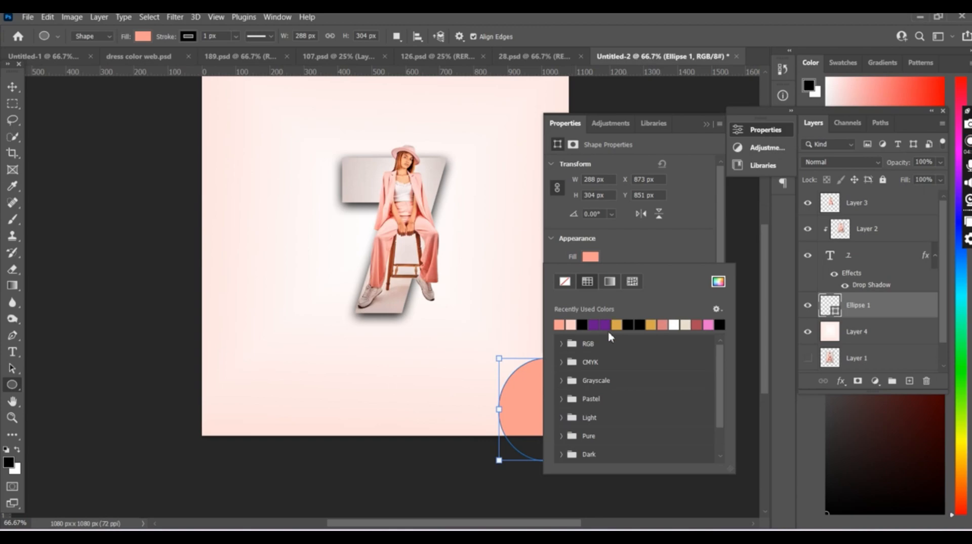
click(639, 263)
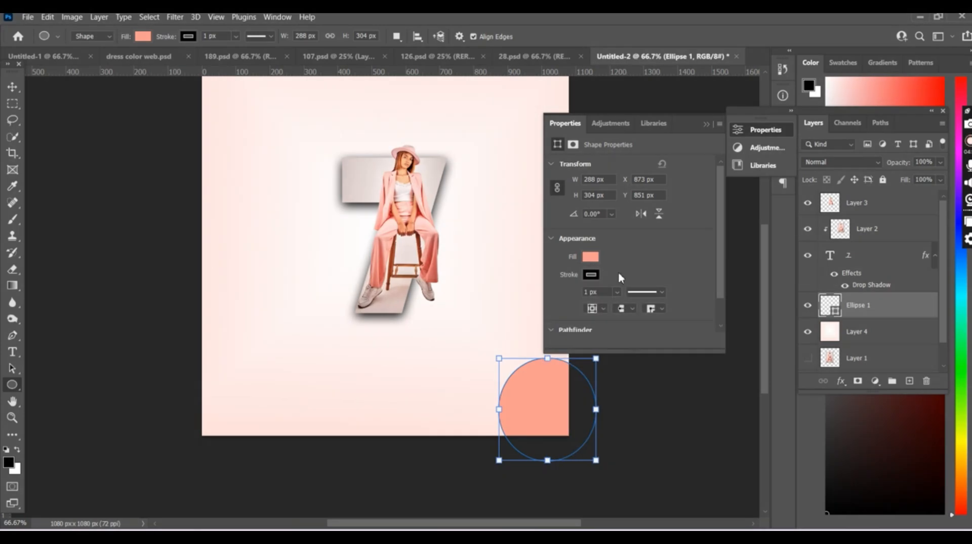
Remove the corner ellipse's stroke and collapse its shape properties
click(590, 275)
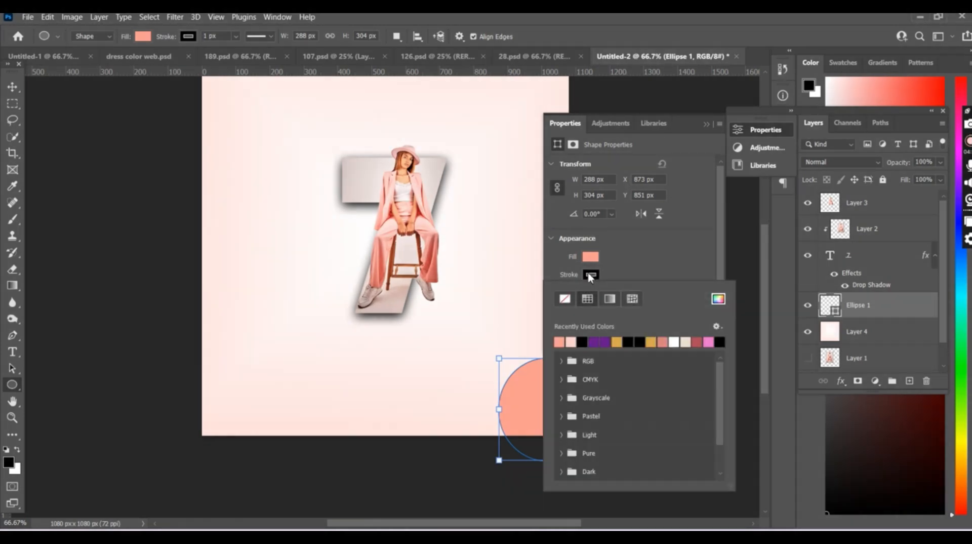
click(562, 299)
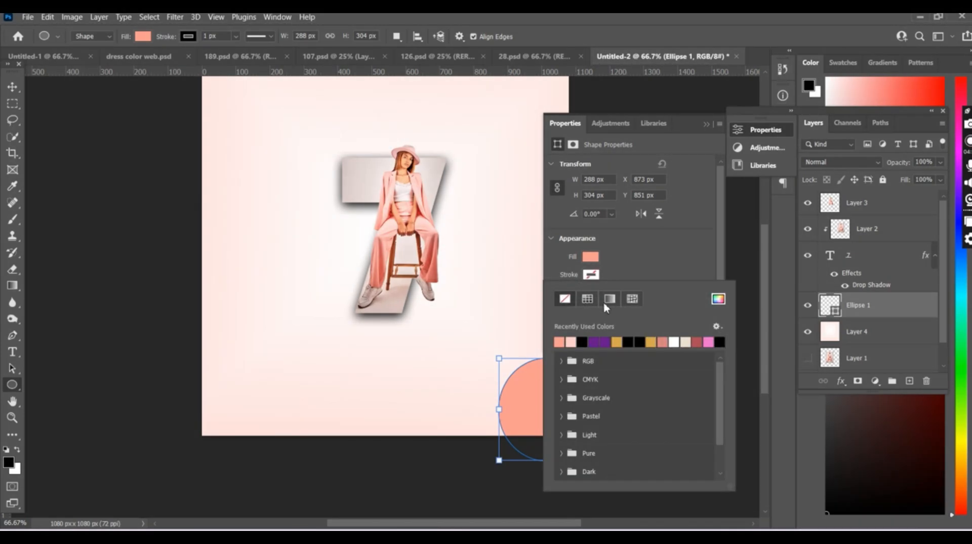
click(646, 248)
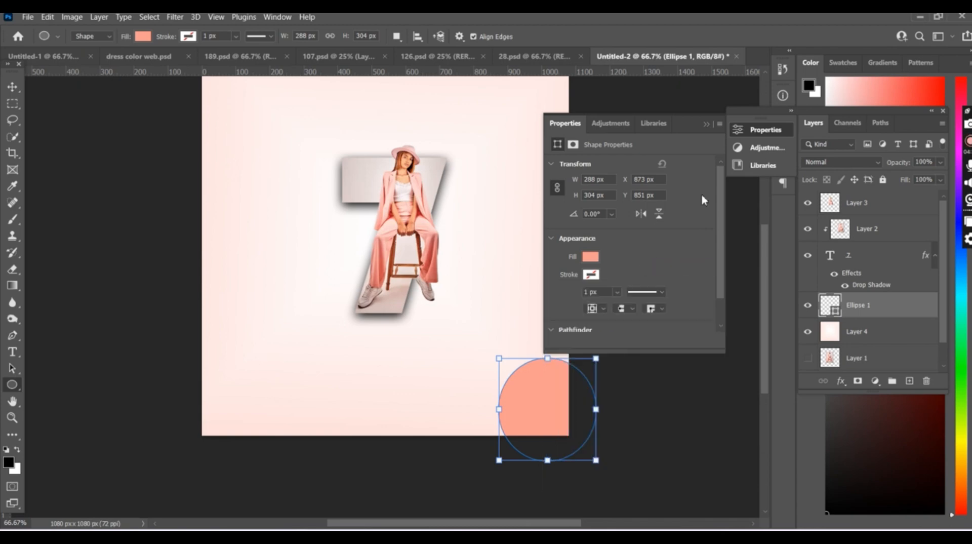
click(706, 124)
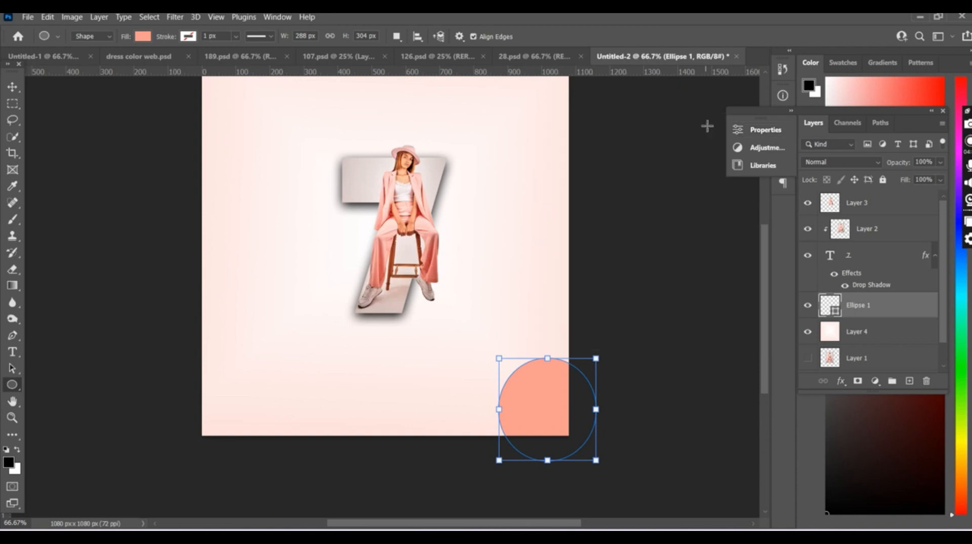
Move the salmon ellipse slightly left in the lower-right corner of the canvas with the Move tool
scroll(607, 202, up, 2)
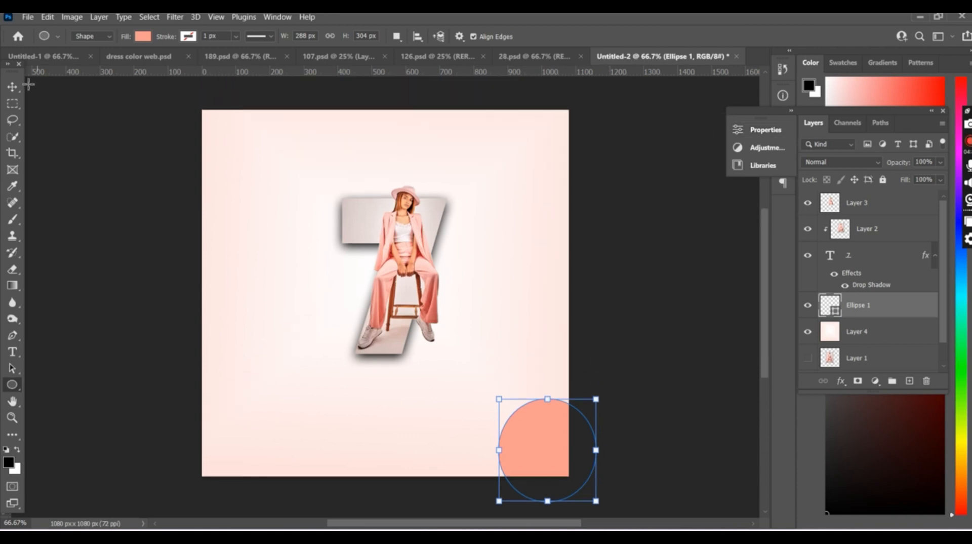
click(12, 87)
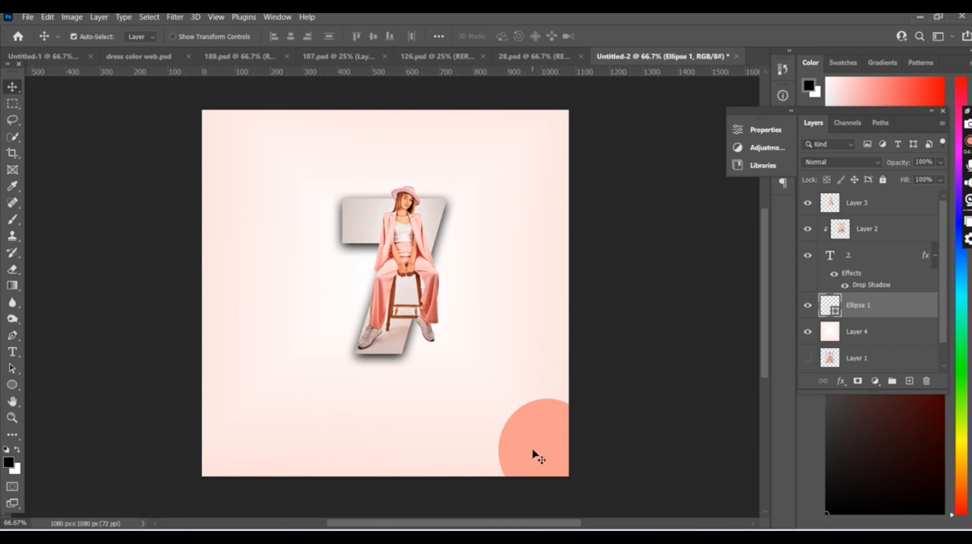
drag(534, 456, 528, 457)
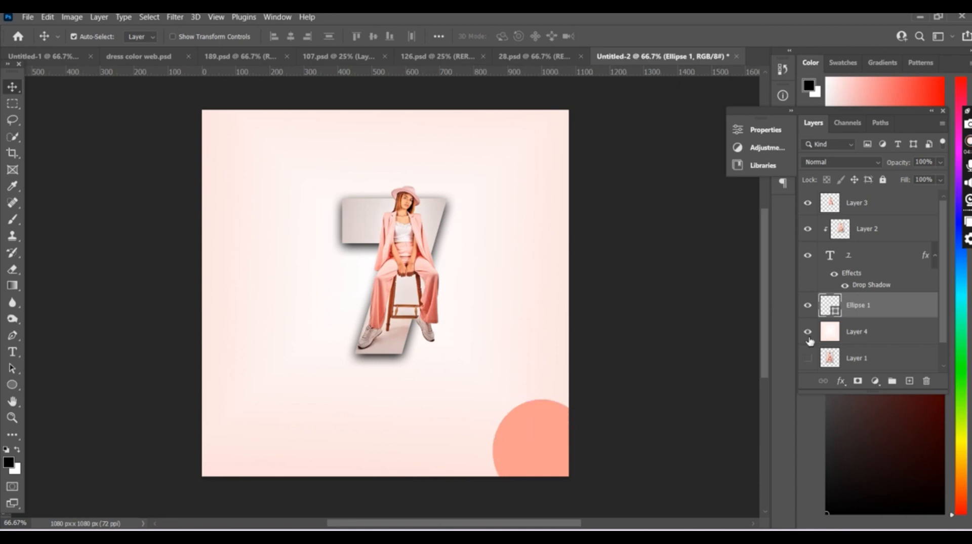
Select the layers from Layer 2 down through Layer 4, including the 7 text and Ellipse 1
scroll(906, 324, down, 1)
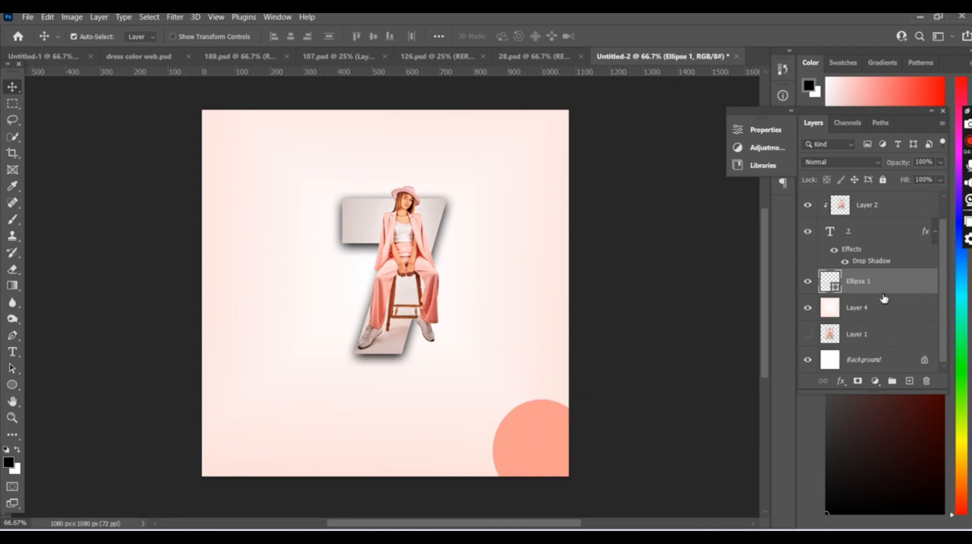
scroll(884, 300, up, 1)
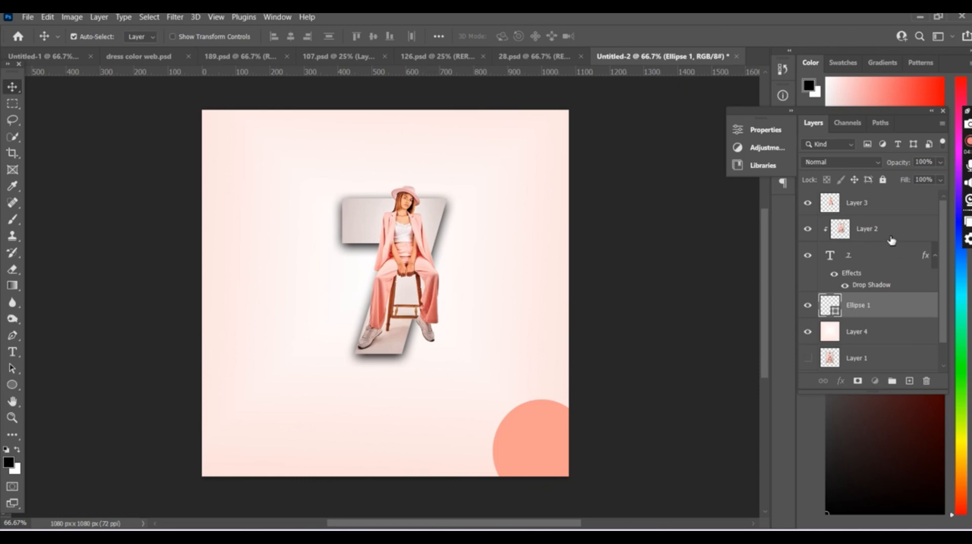
click(890, 233)
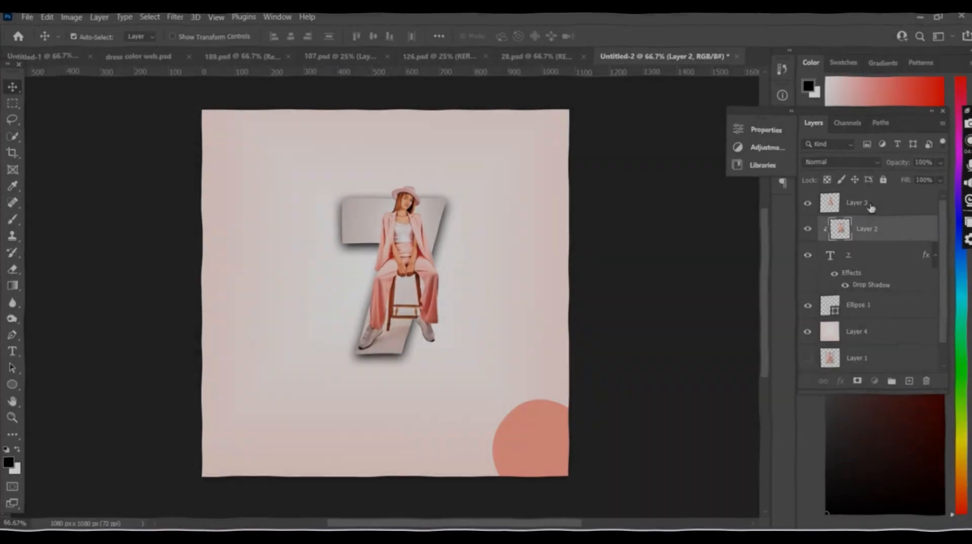
shift+click(871, 205)
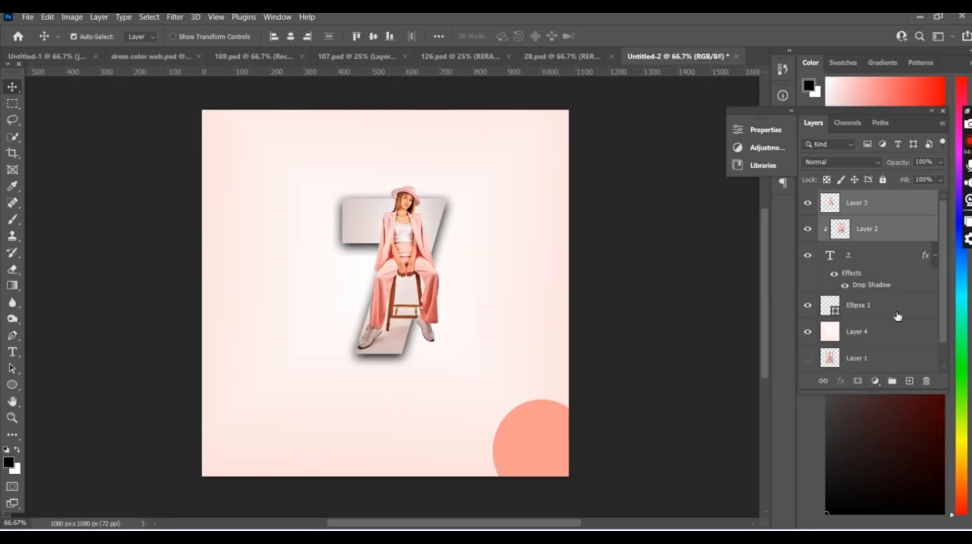
shift+click(898, 316)
shift+click(891, 330)
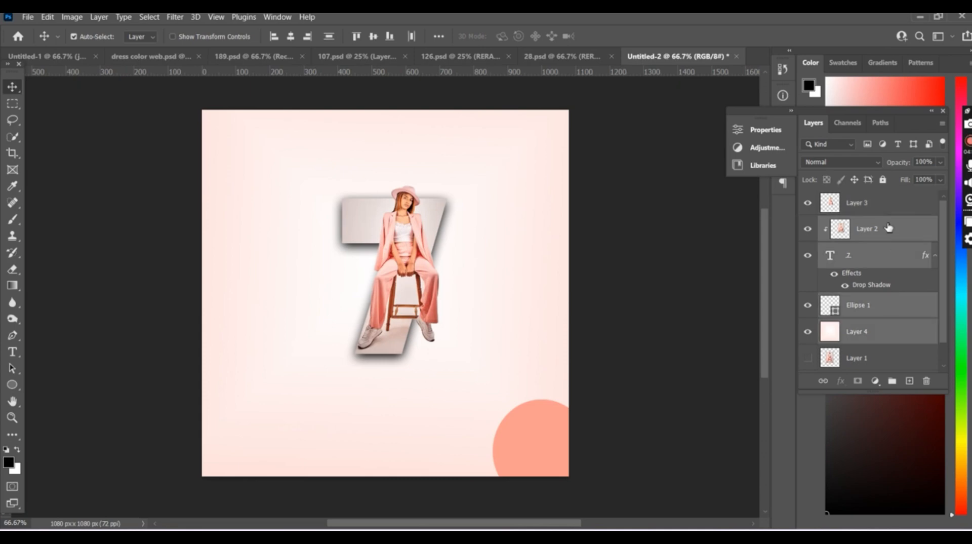